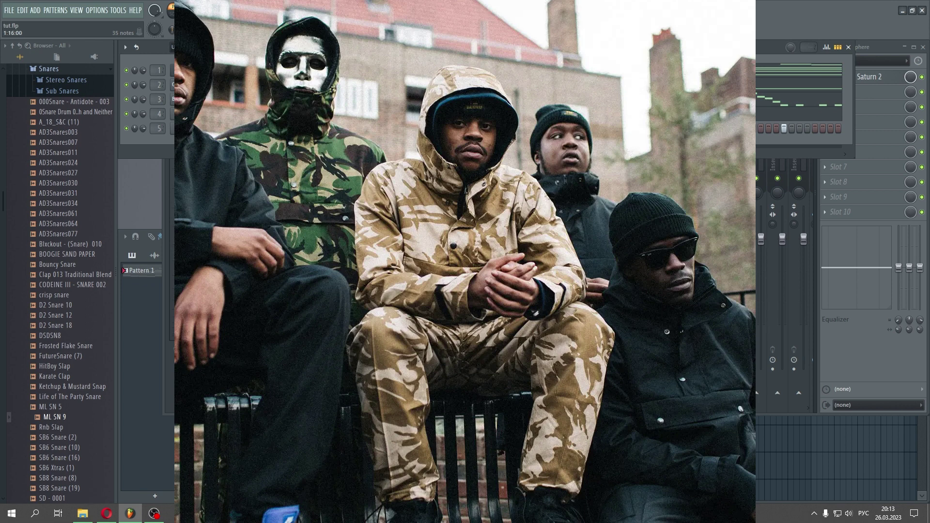
Solo the Omnisphere channel and start playback of Pattern 1.
right_click(127, 70)
click(131, 76)
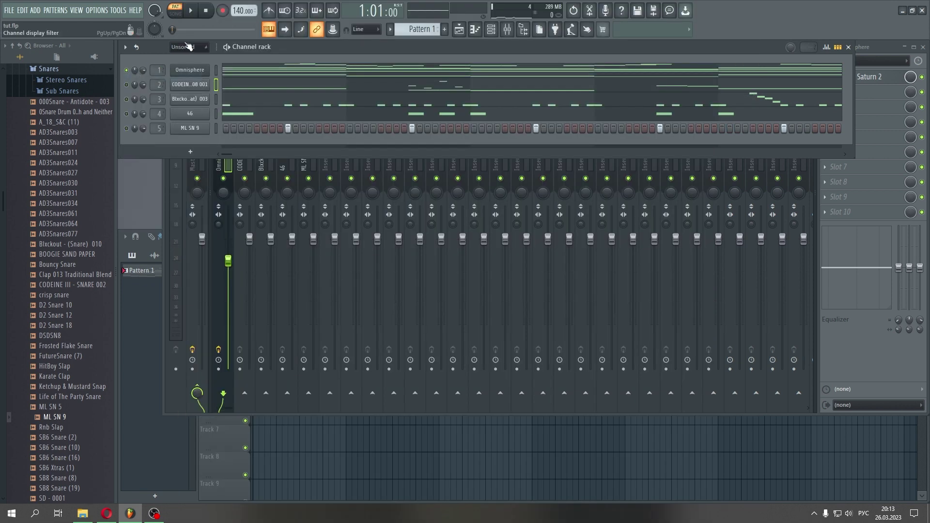
key(space)
Examine the whole Omnisphere melody in the piano roll during playback, and stop the pattern when done.
right_click(205, 69)
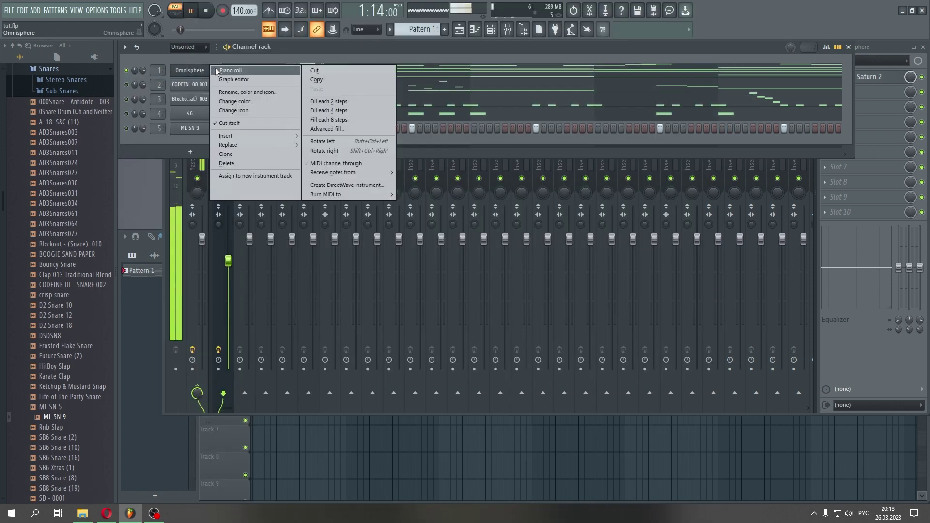
click(217, 70)
scroll(521, 239, down, 1)
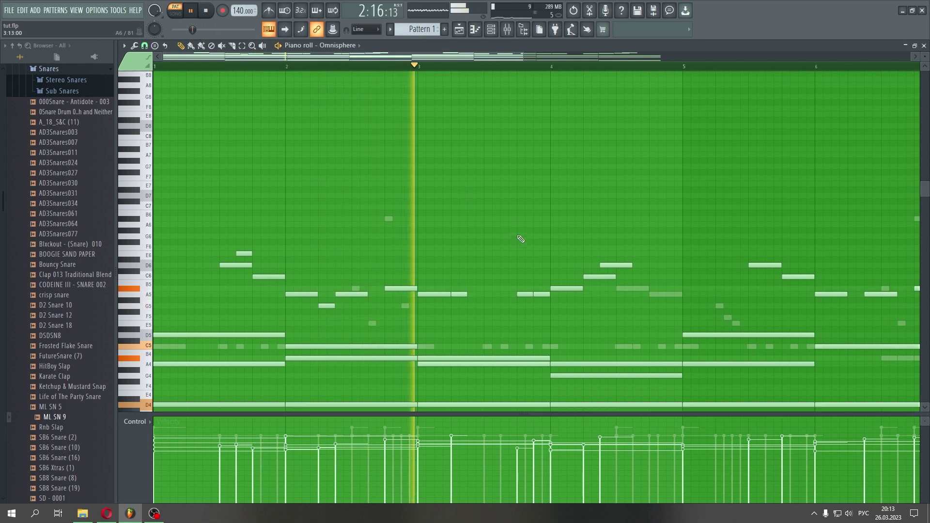
drag(924, 56, 924, 56)
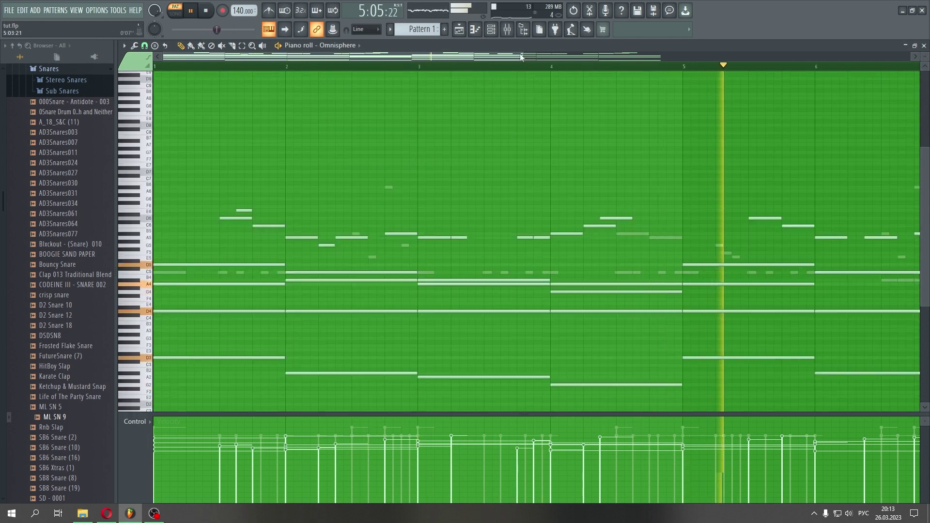
drag(521, 57, 756, 58)
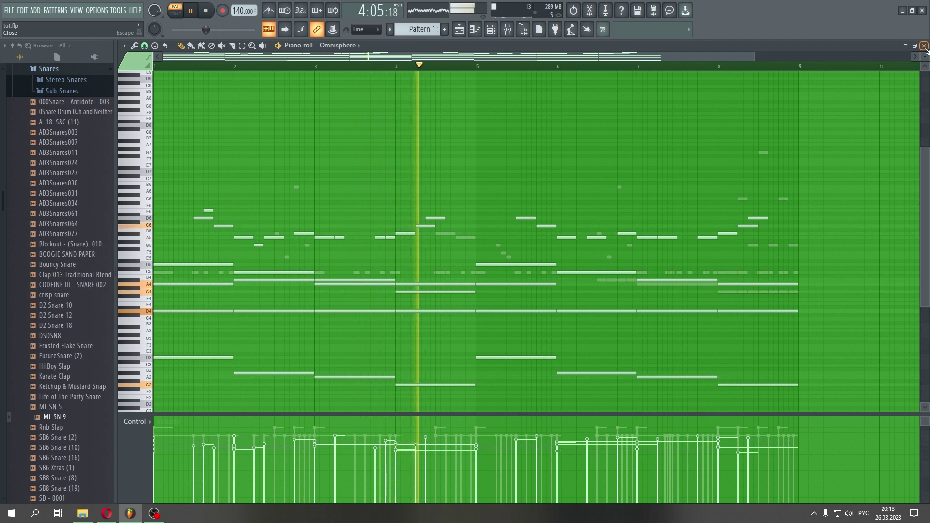
click(924, 45)
key(space)
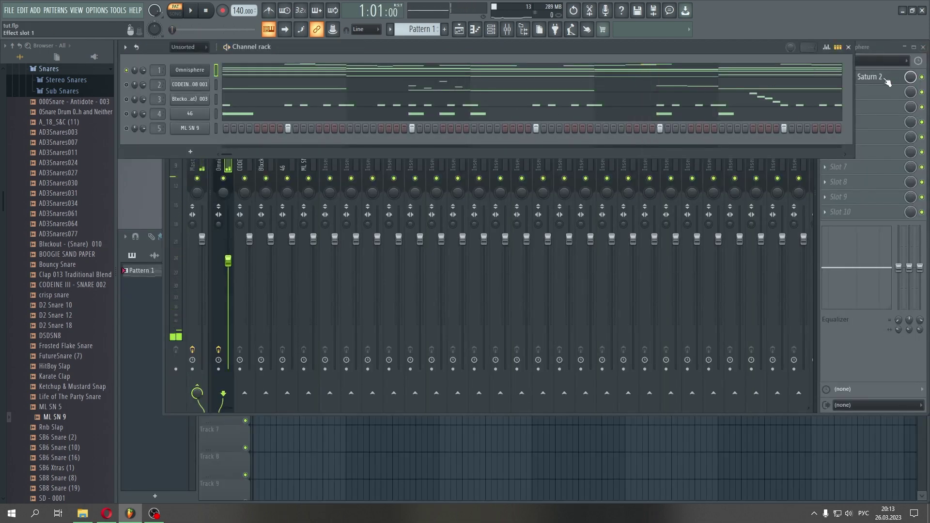
Inspect FabFilter Saturn 2 on the Omnisphere mixer track and compare the melody with the effect off and on.
click(879, 45)
click(871, 78)
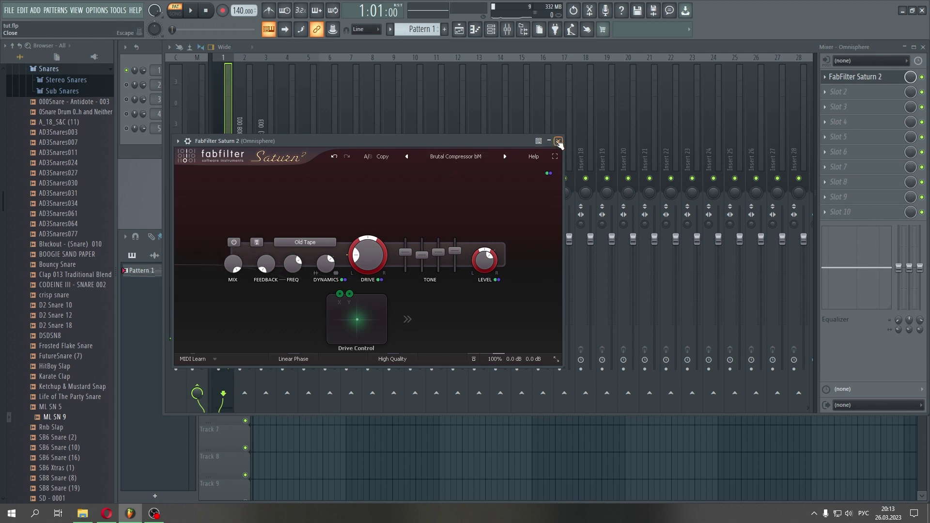
click(558, 141)
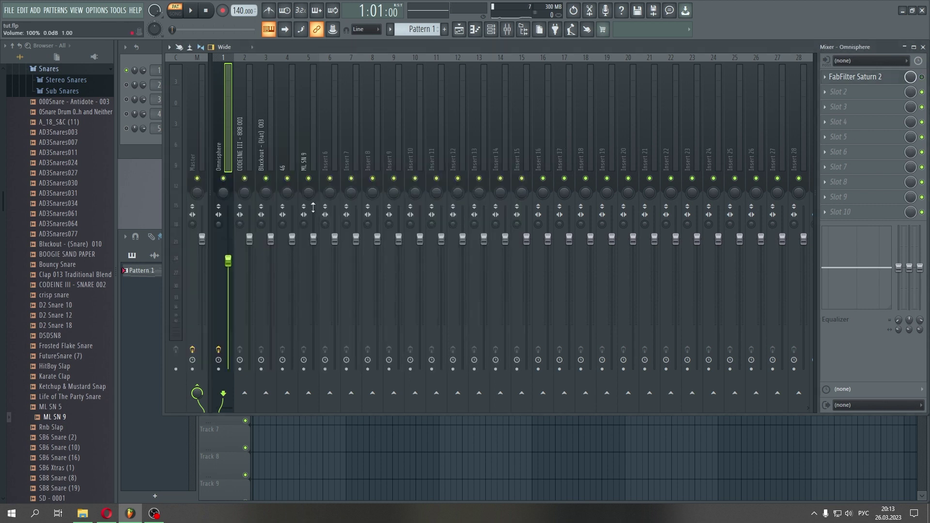
key(space)
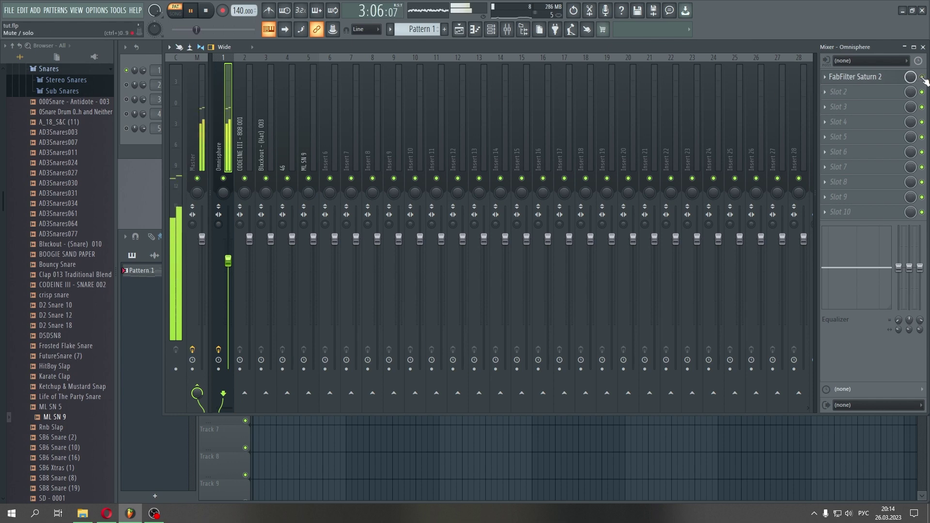
key(space)
Open the Omnisphere instrument to check which keyboard patch the melody uses, and close it.
key(F6)
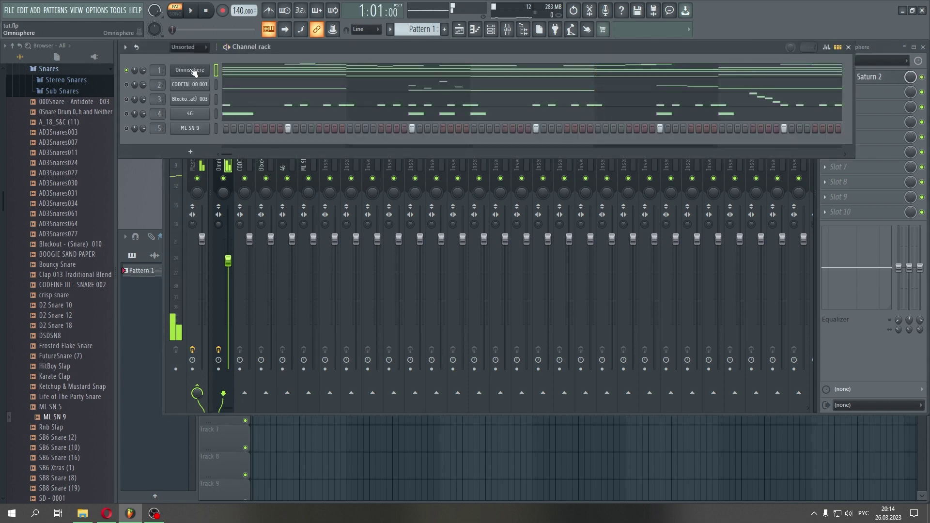
click(190, 70)
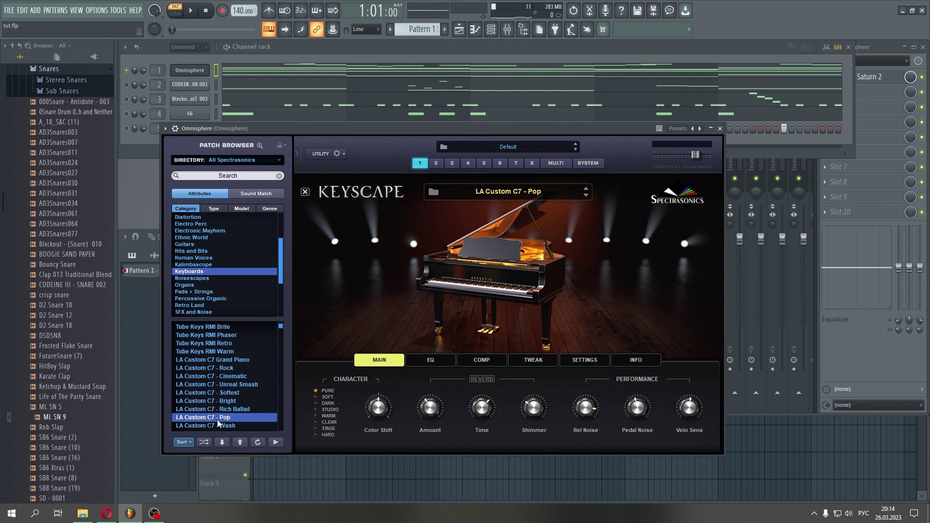
click(721, 129)
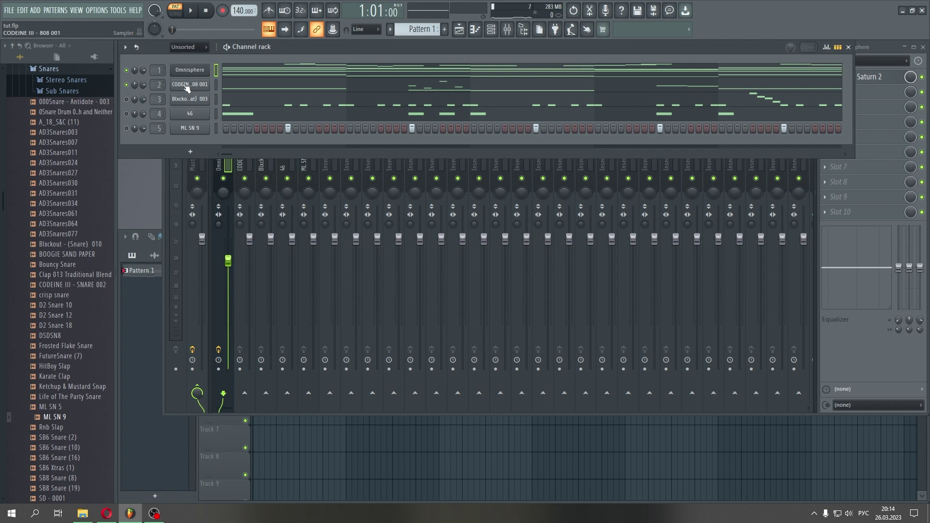
Examine the notes of the CODEINE III - 808 001 bass line in the piano roll.
right_click(205, 84)
click(219, 84)
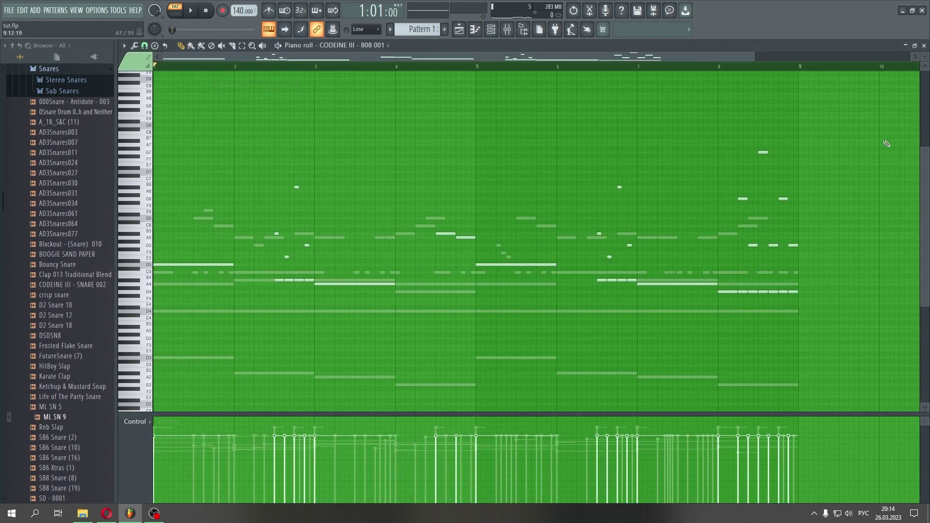
drag(926, 59, 927, 57)
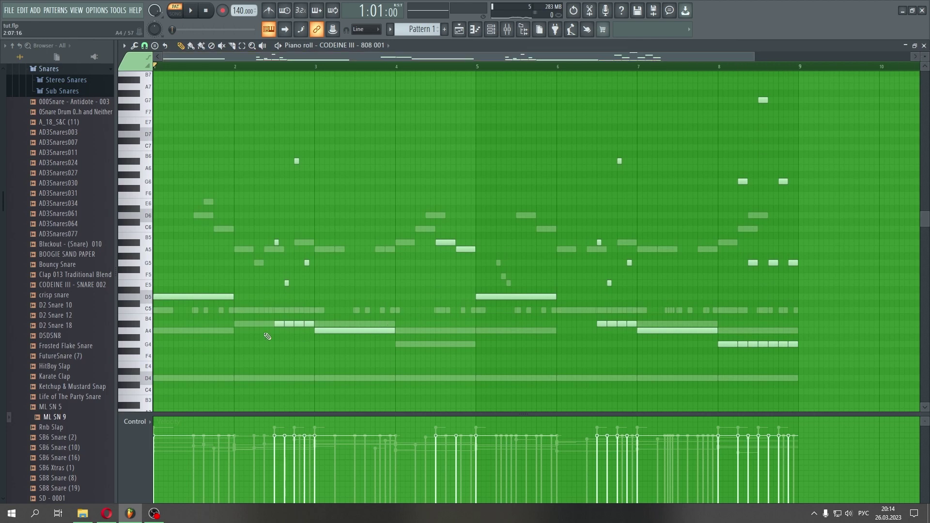
mouse_move(217, 299)
mouse_down()
mouse_move(206, 310)
mouse_move(200, 297)
mouse_up()
drag(754, 57, 594, 58)
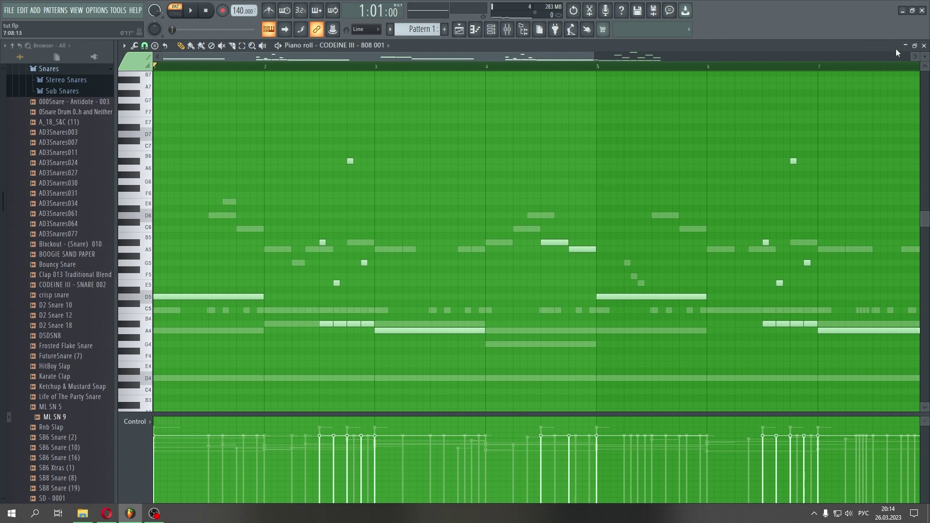
click(924, 45)
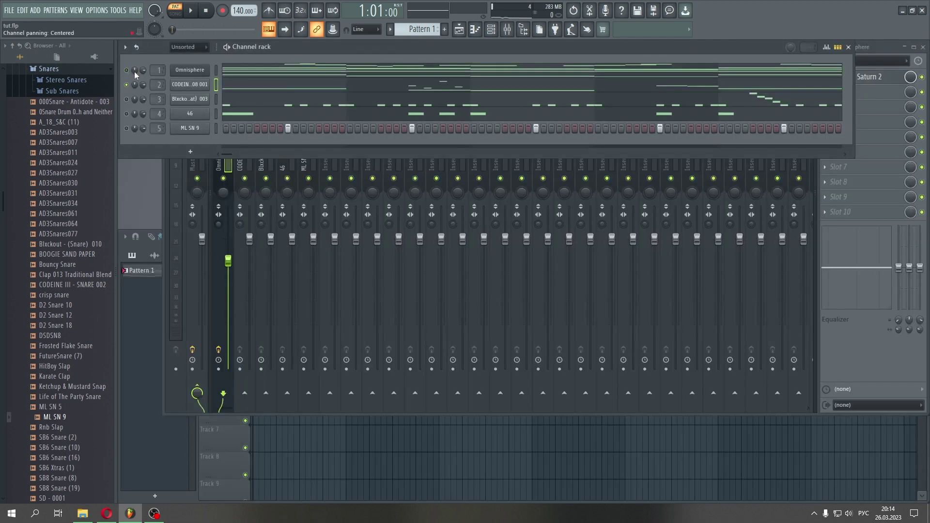
Play the 808 bass line by itself in the piano roll and follow its notes through bar 8.
right_click(194, 85)
click(271, 85)
key(space)
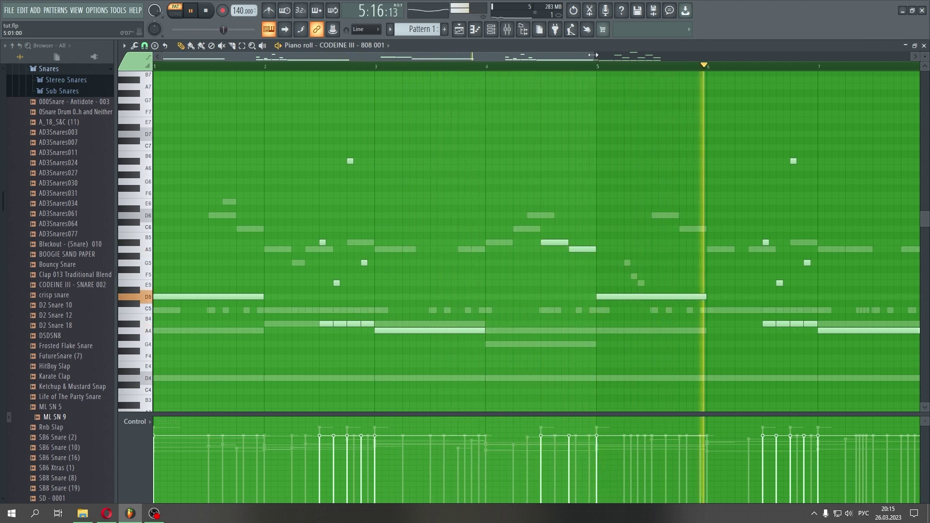
drag(593, 55, 680, 56)
drag(598, 59, 680, 61)
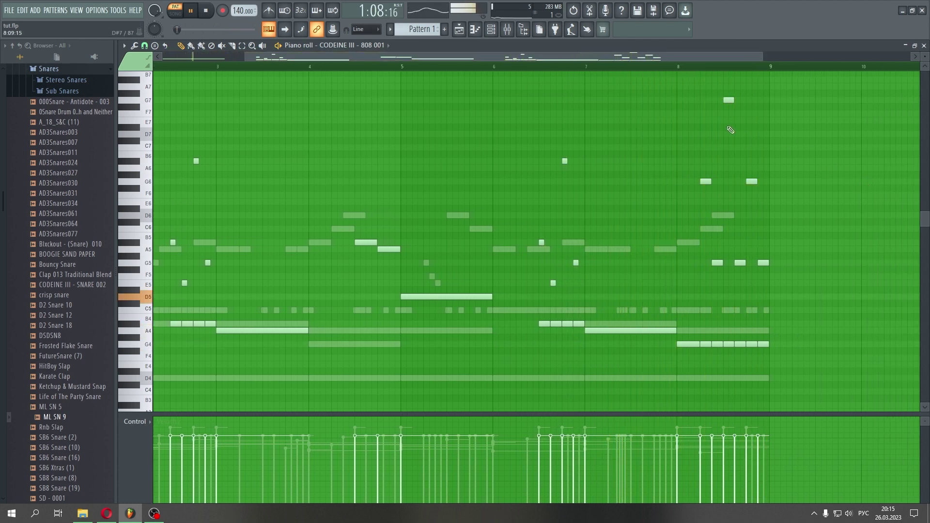
drag(704, 57, 622, 57)
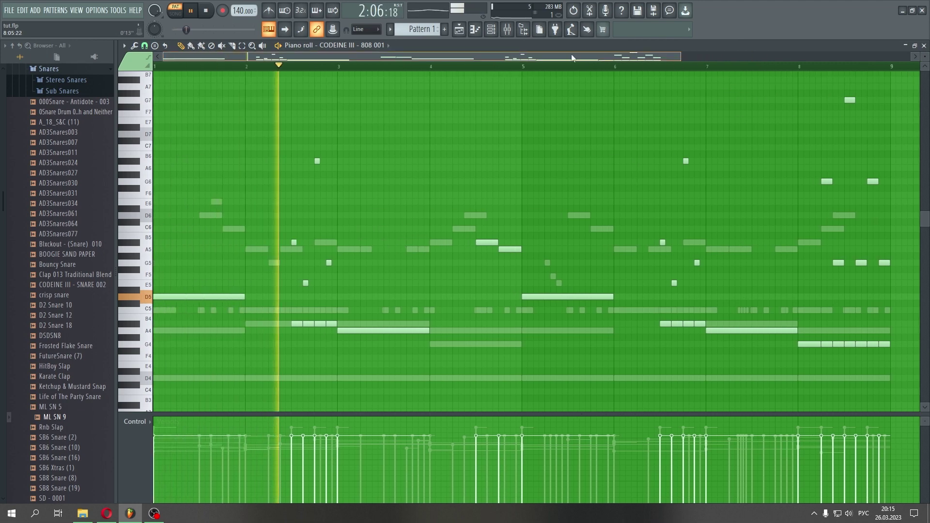
click(924, 46)
key(space)
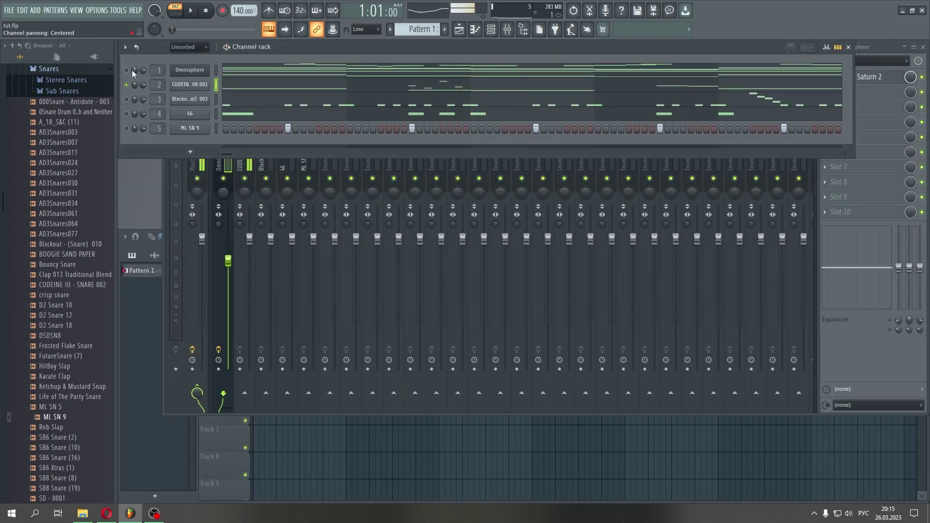
right_click(176, 83)
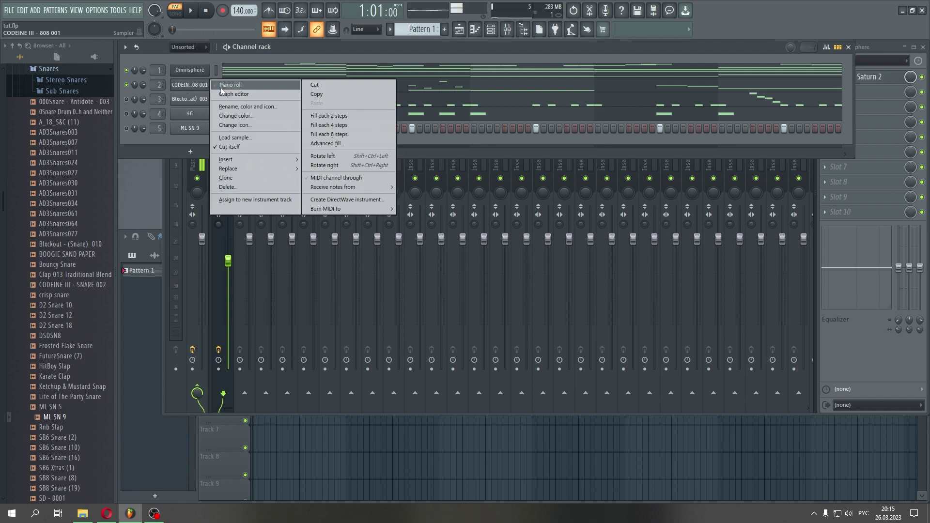
click(230, 87)
click(175, 228)
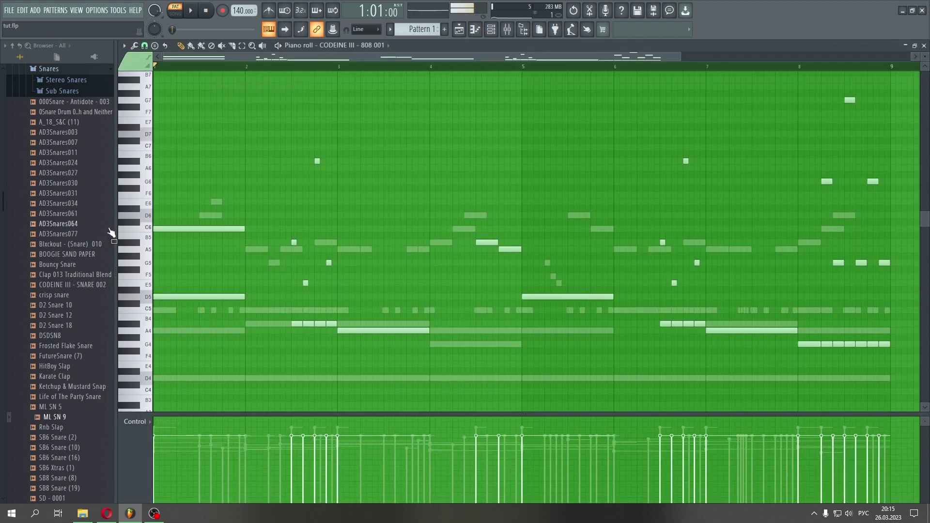
right_click(199, 228)
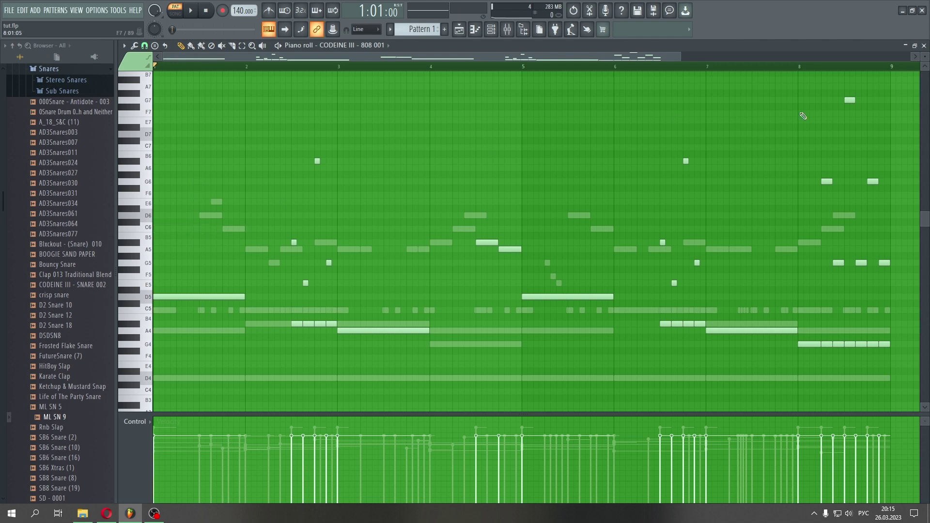
click(924, 45)
Switch to the empty Pattern 2, add a one-bar C5 note for the 808 in bar 1, and play it.
scroll(406, 28, up, 1)
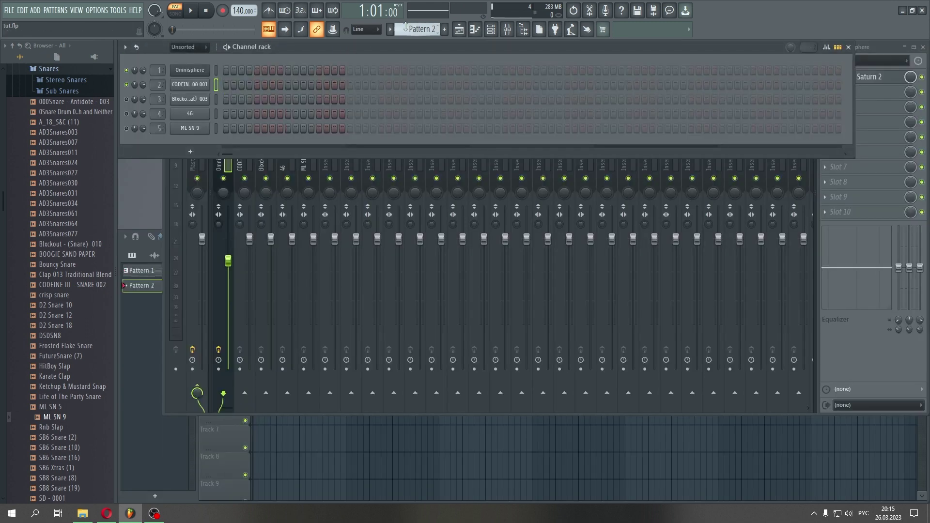
right_click(198, 90)
click(229, 85)
click(206, 194)
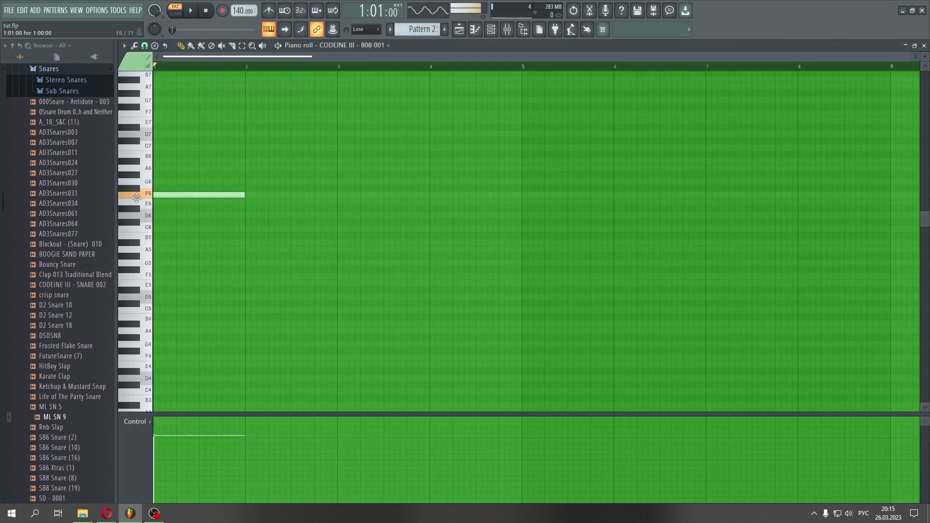
drag(206, 194, 167, 308)
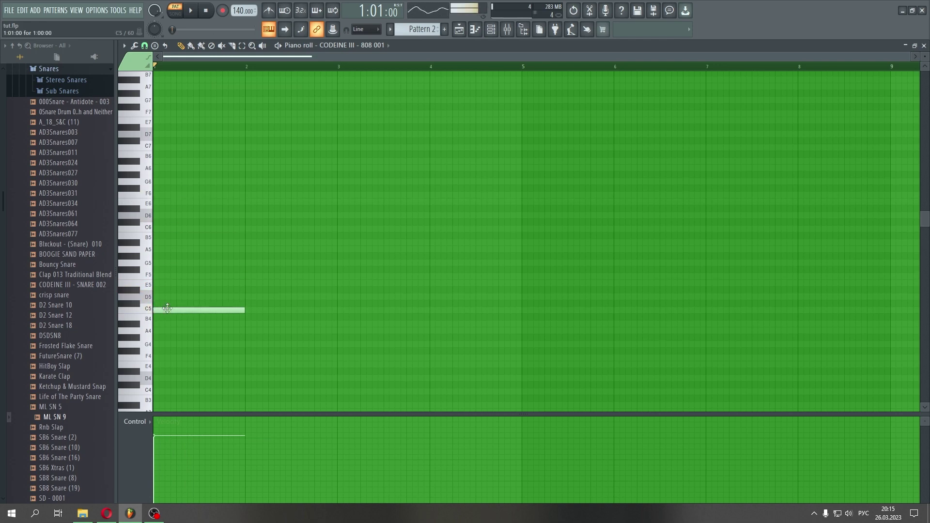
key(space)
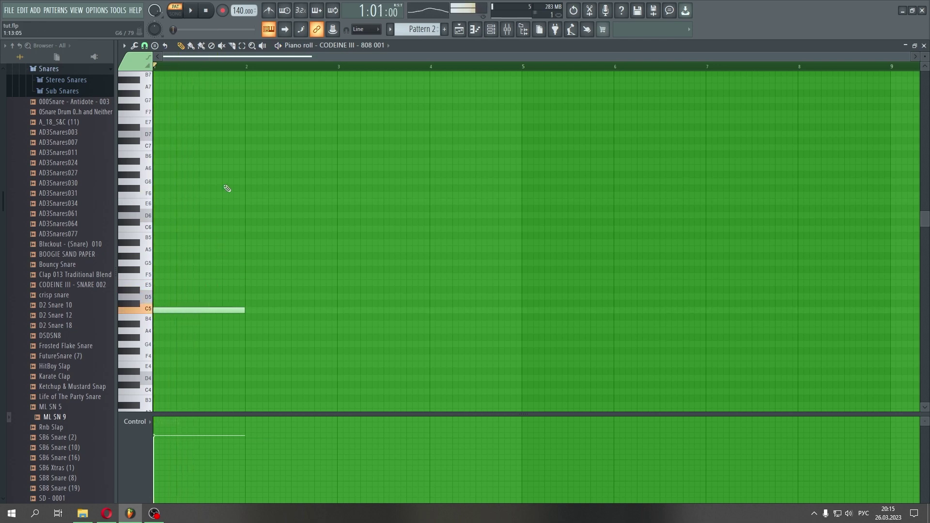
key(space)
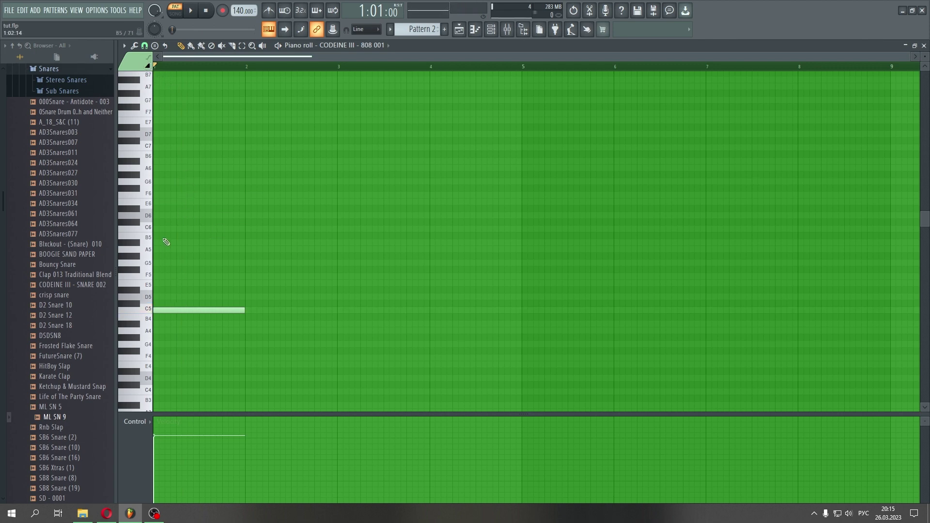
Add a one-bar slide note on C6 above the C5 note in bar 1 and play the 808 glide.
click(174, 224)
drag(173, 222, 173, 228)
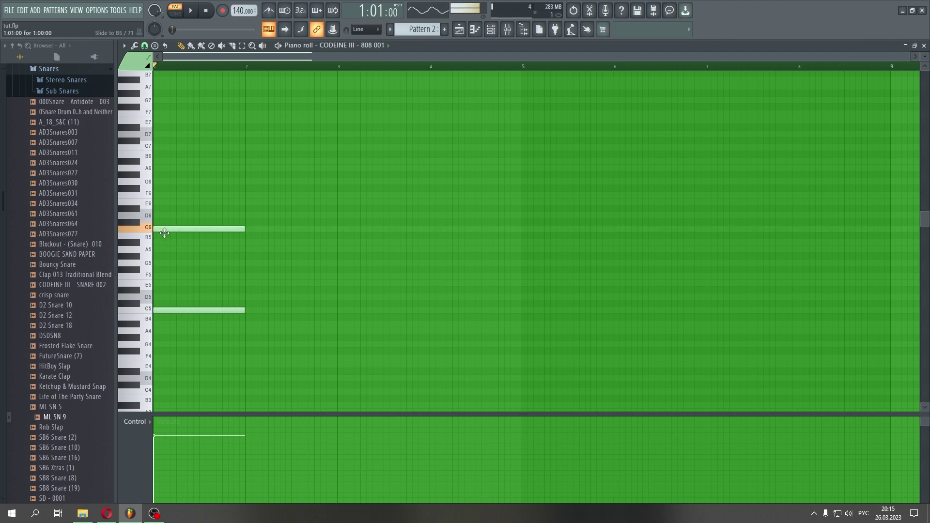
key(space)
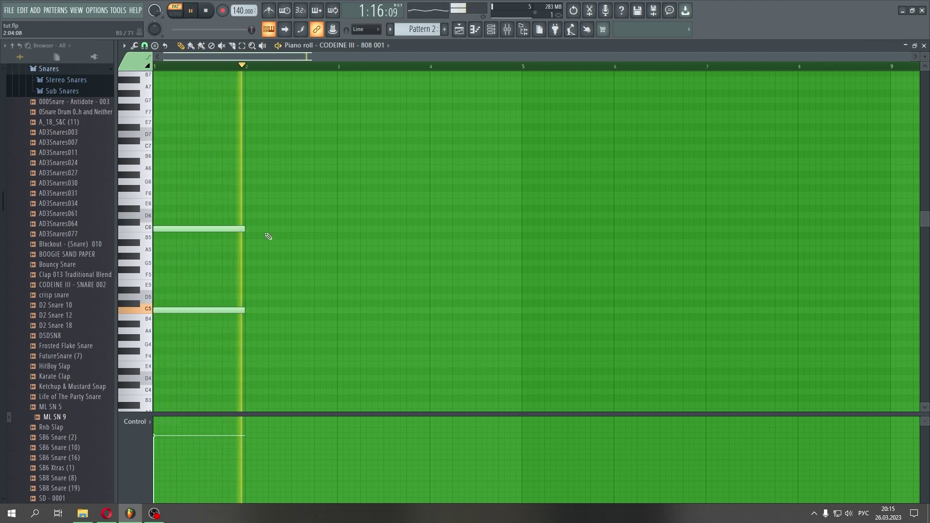
key(space)
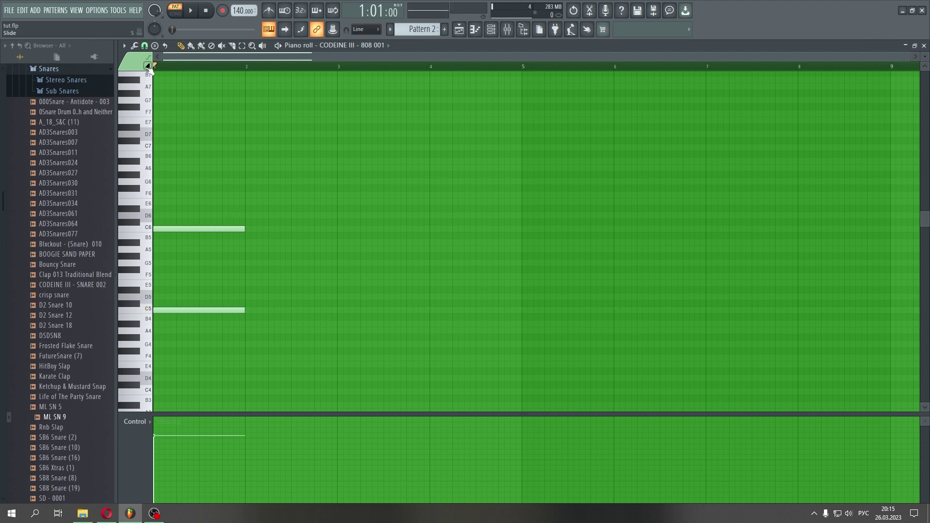
Check the slide option in the C6 note's properties, shorten the note to one step, and play the faster glide.
double_click(192, 228)
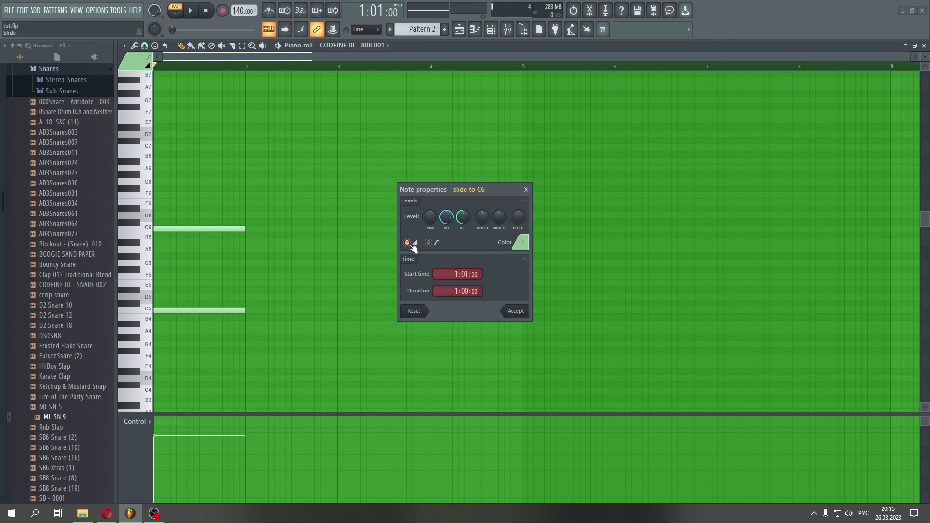
click(515, 310)
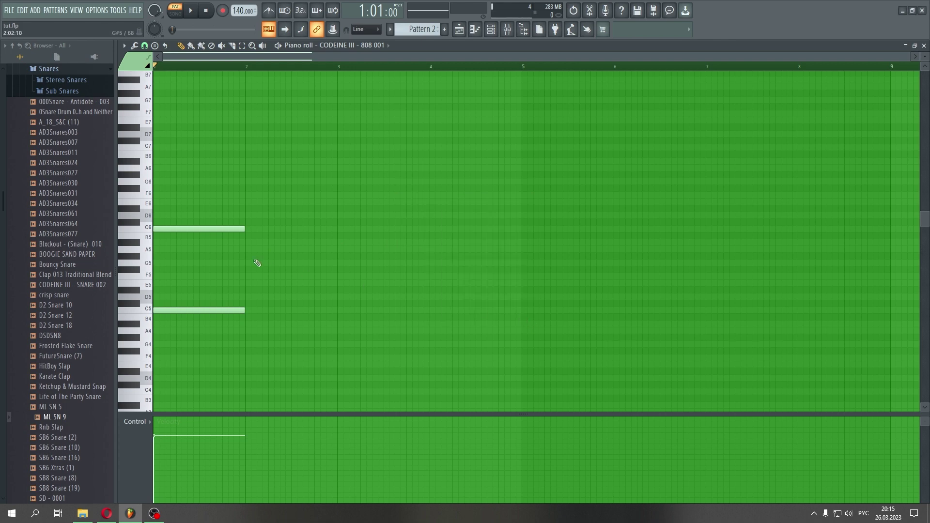
drag(243, 229, 165, 237)
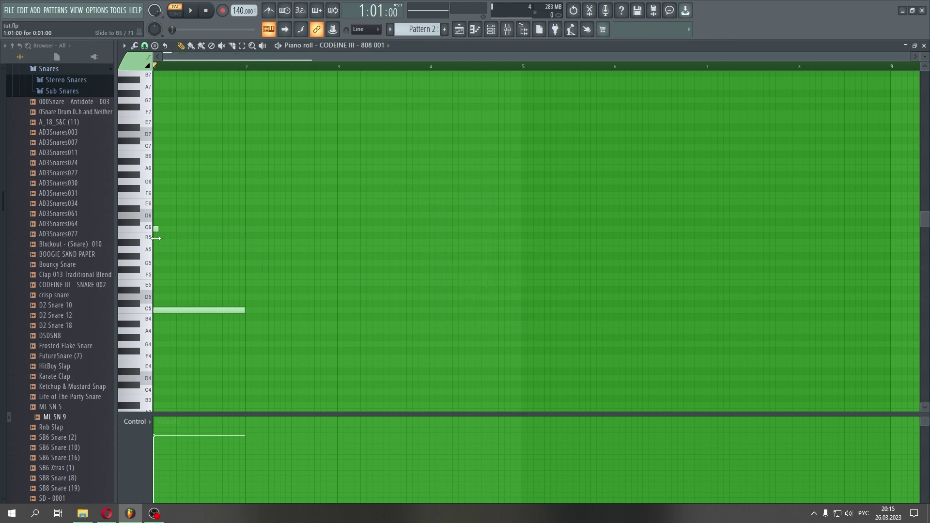
key(space)
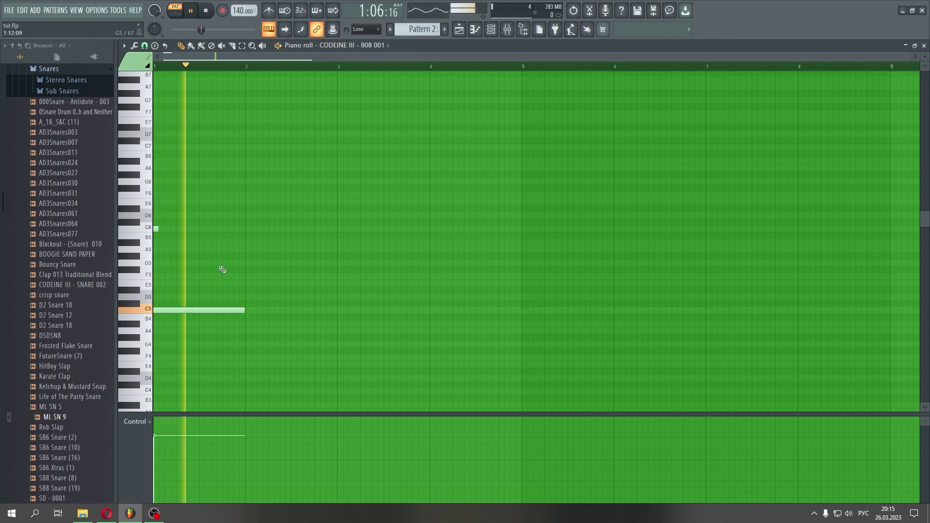
Shorten the C5 note in bar 1 to half a bar and add a second half-bar C5 note after it.
key(space)
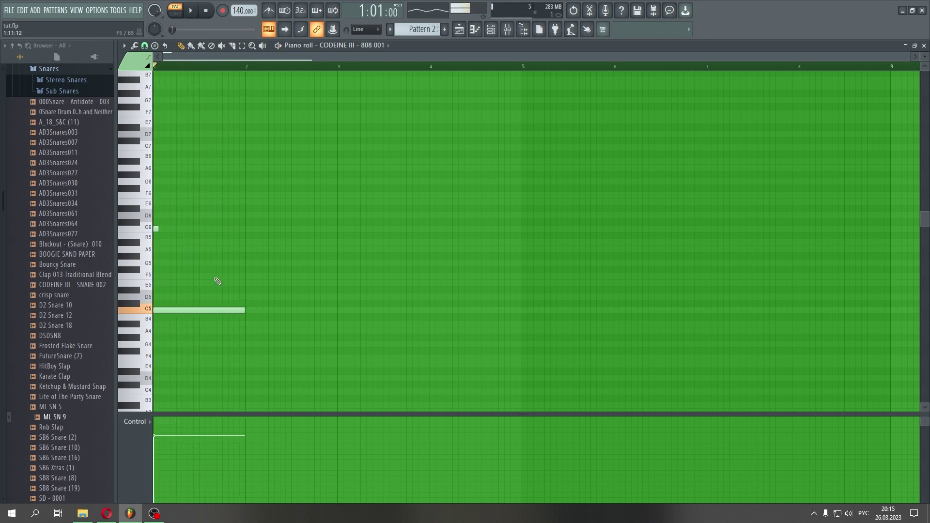
drag(245, 310, 198, 319)
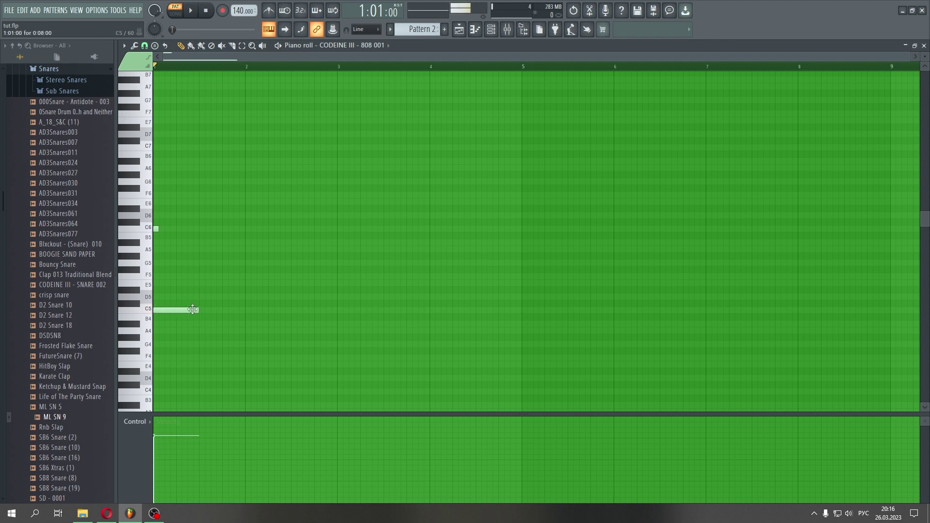
click(207, 311)
drag(208, 313, 202, 312)
Place a one-step C6 slide note in the middle of bar 1, move it to beat 4, and play the glide at each position.
drag(180, 266, 203, 236)
key(space)
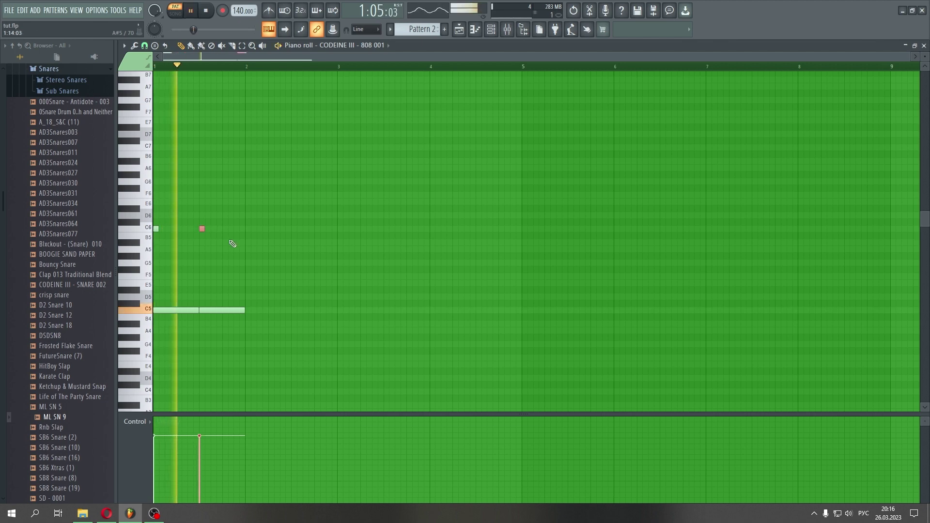
key(space)
drag(202, 229, 224, 229)
key(space)
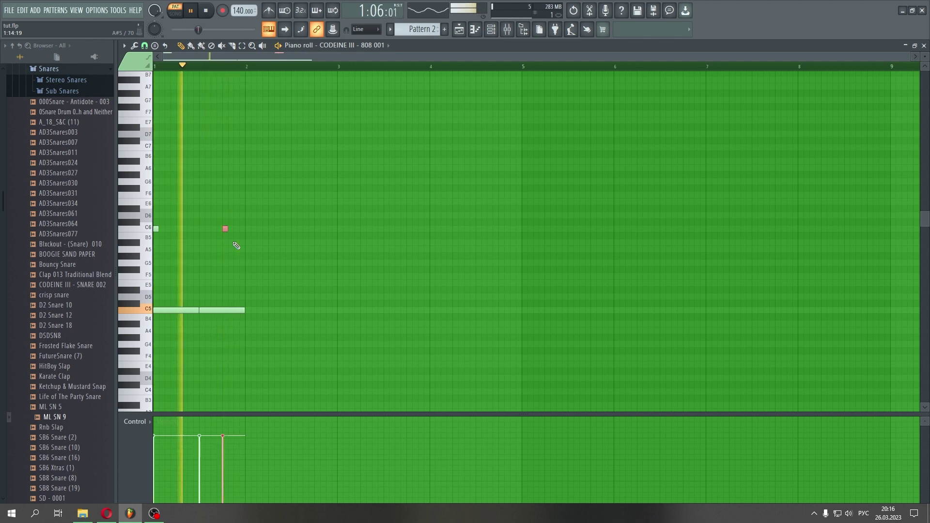
Stop playback and delete all C5 and C6 notes of the 808 from Pattern 2.
key(space)
right_click(225, 229)
right_click(231, 310)
right_click(180, 311)
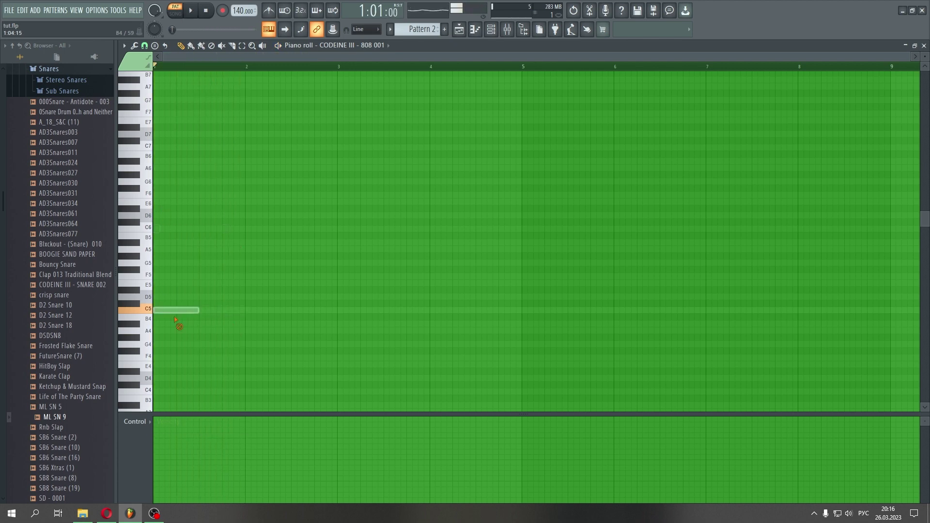
right_click(156, 229)
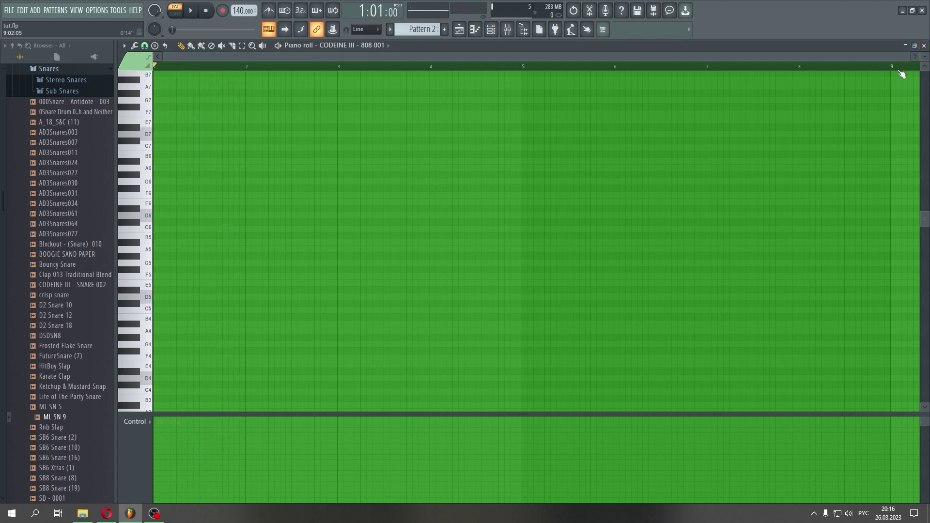
Switch back to Pattern 1 and view the notes of the Blxckout hat channel in its piano roll.
click(924, 45)
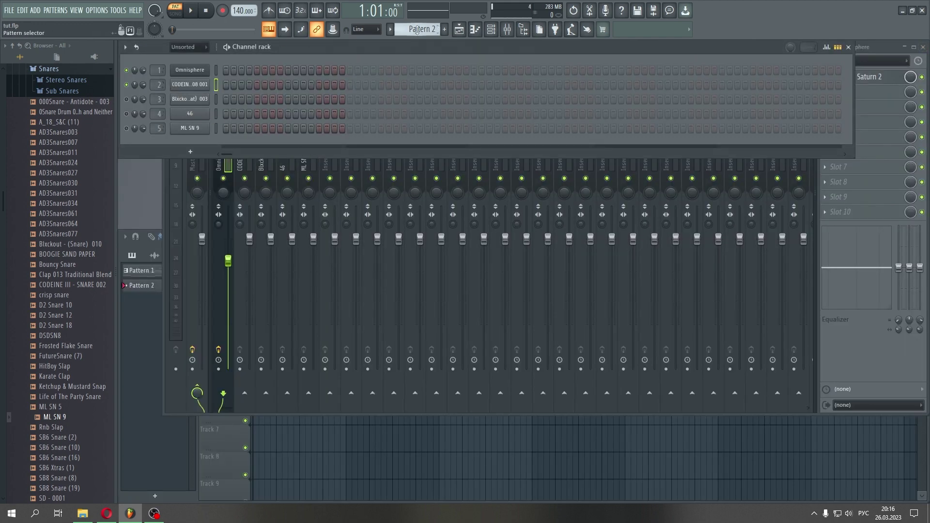
drag(417, 30, 401, 40)
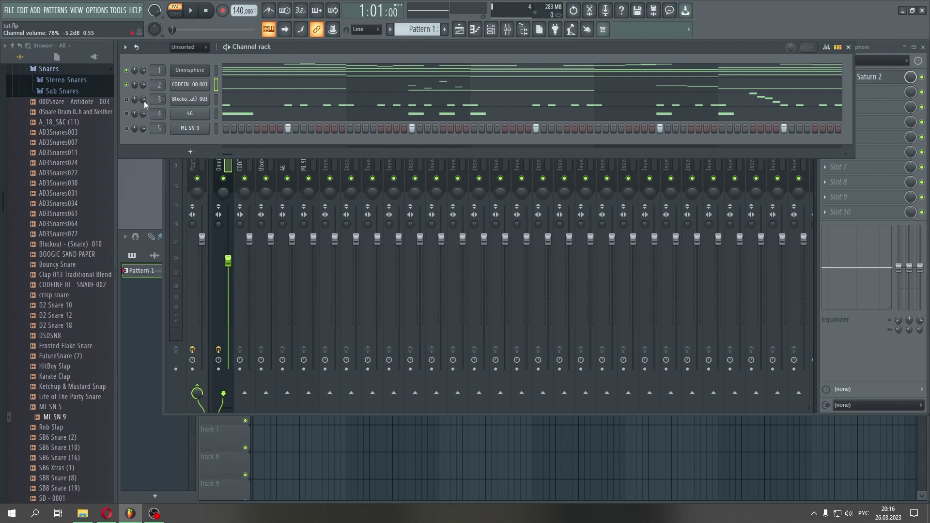
right_click(206, 99)
click(227, 100)
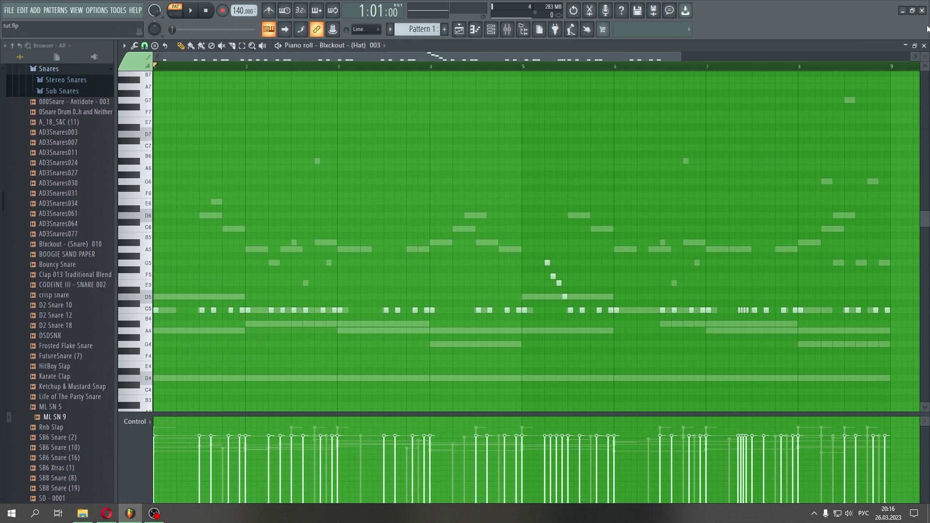
click(924, 46)
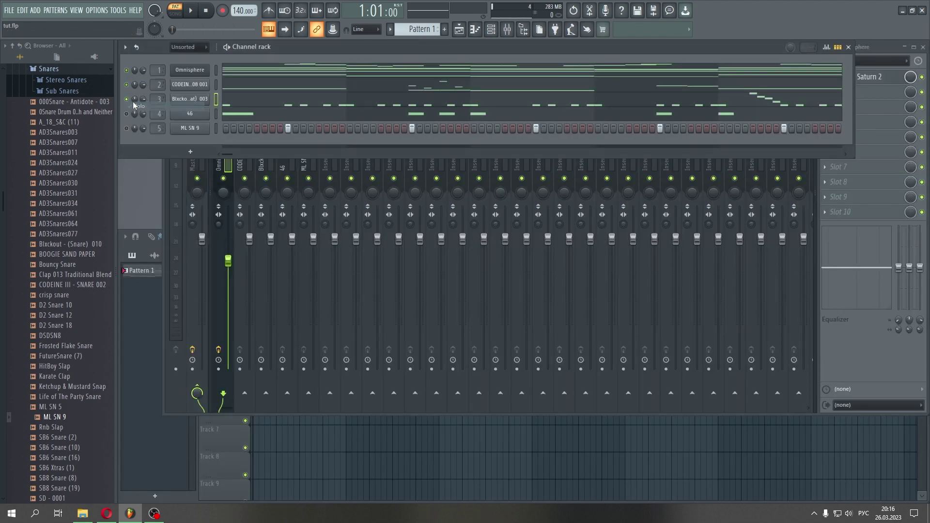
Play the Blxckout hat by itself and follow its notes in the piano roll through bar 8.
key(space)
right_click(190, 99)
click(220, 100)
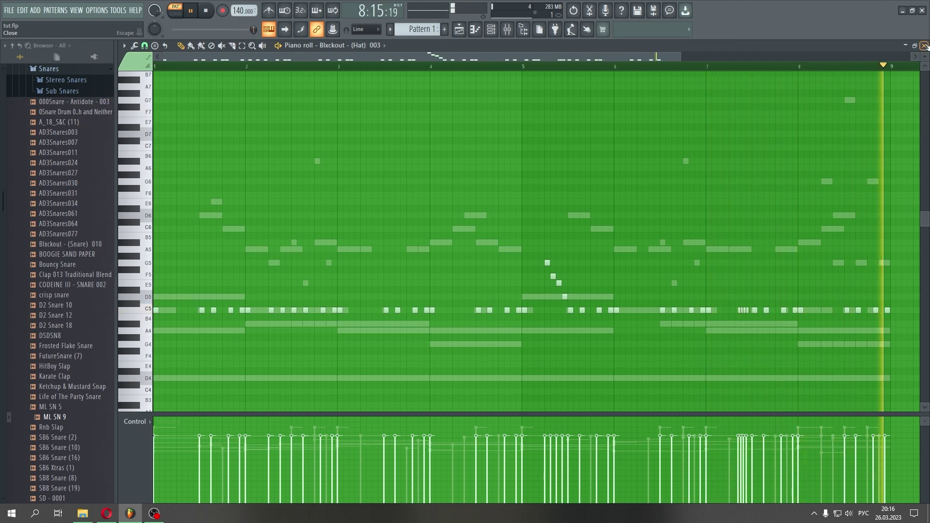
click(924, 45)
key(space)
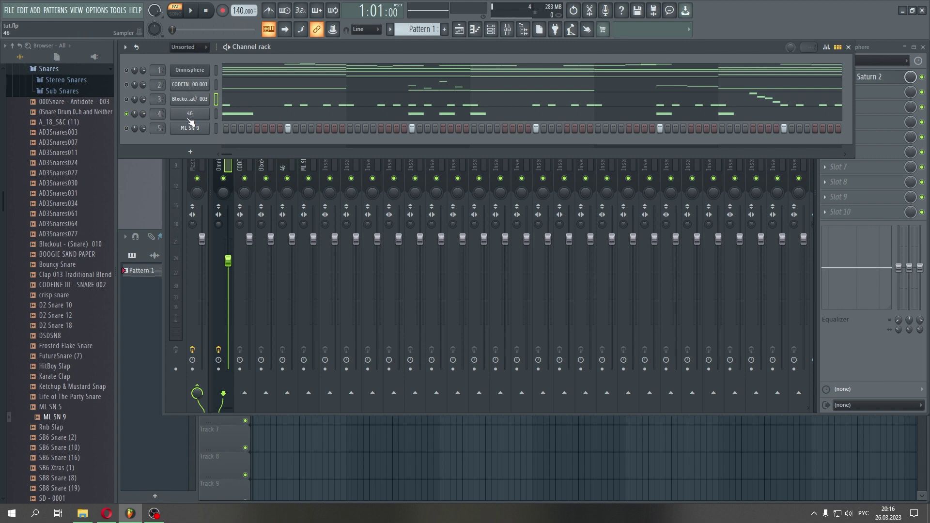
Play the 46 channel and the ML SN 9 snare channel each by itself, and unmute all channels.
key(space)
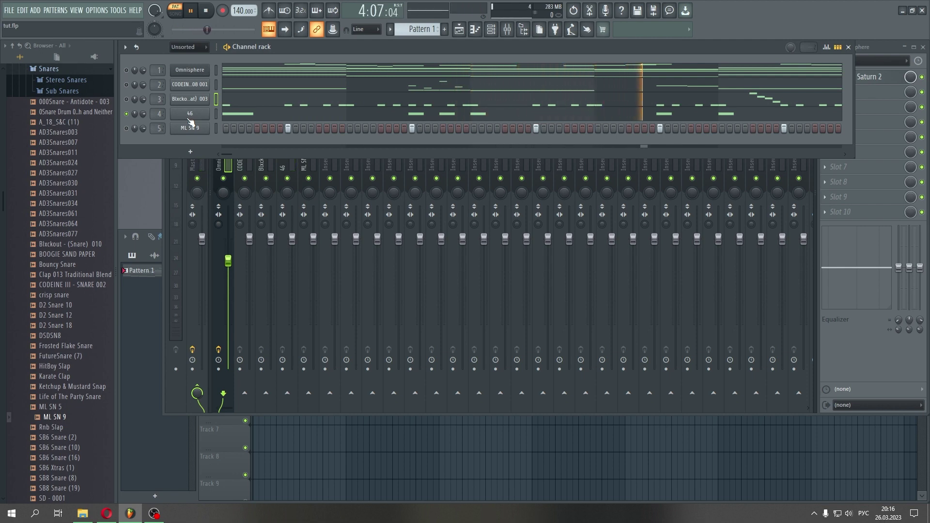
key(space)
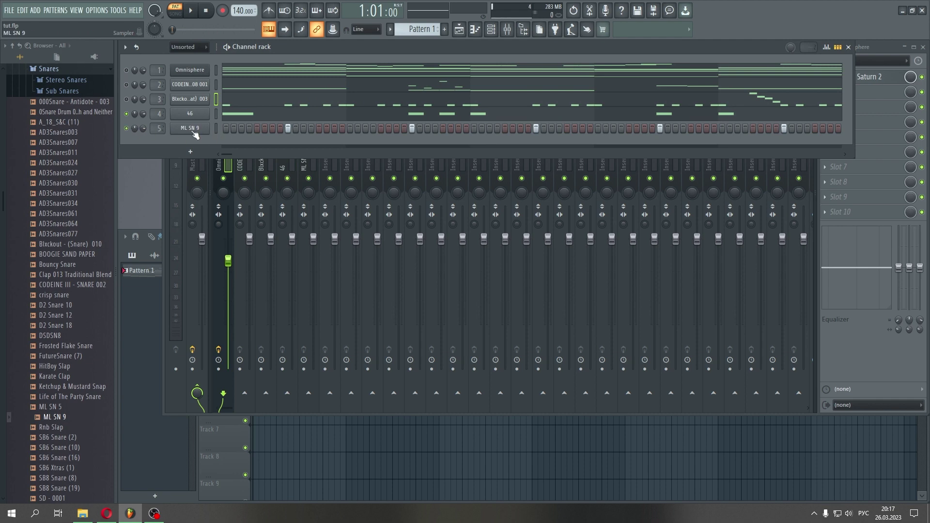
key(space)
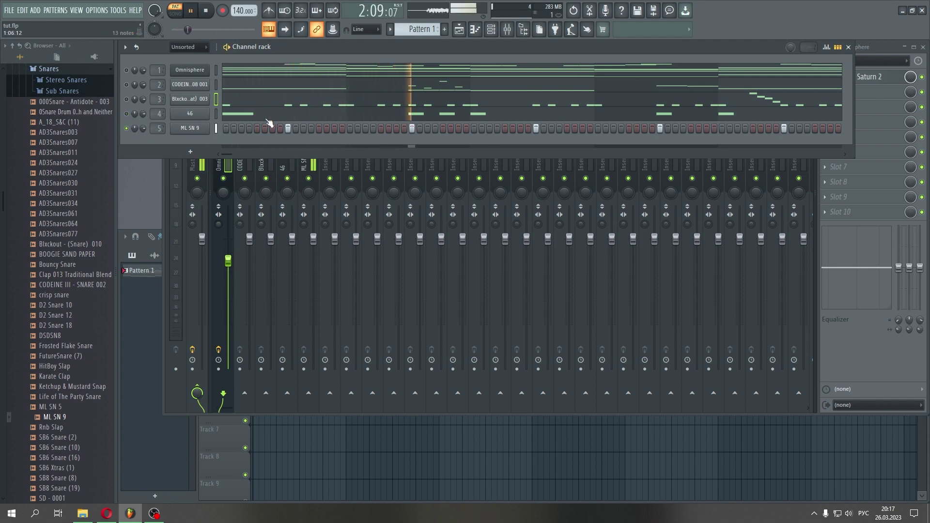
key(space)
right_click(126, 129)
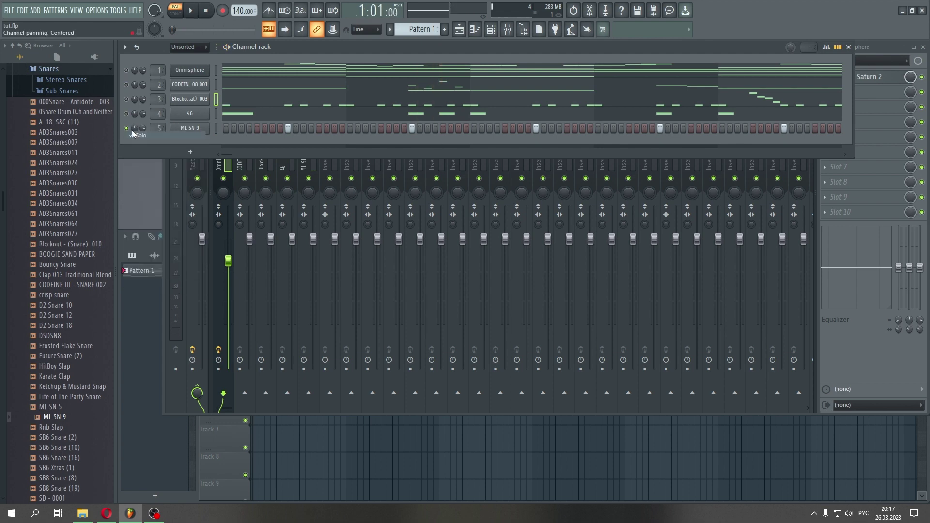
Open the 808's sampler settings and examine the second page of its precomputed effects, including Boost, EQ and Pogo.
right_click(206, 85)
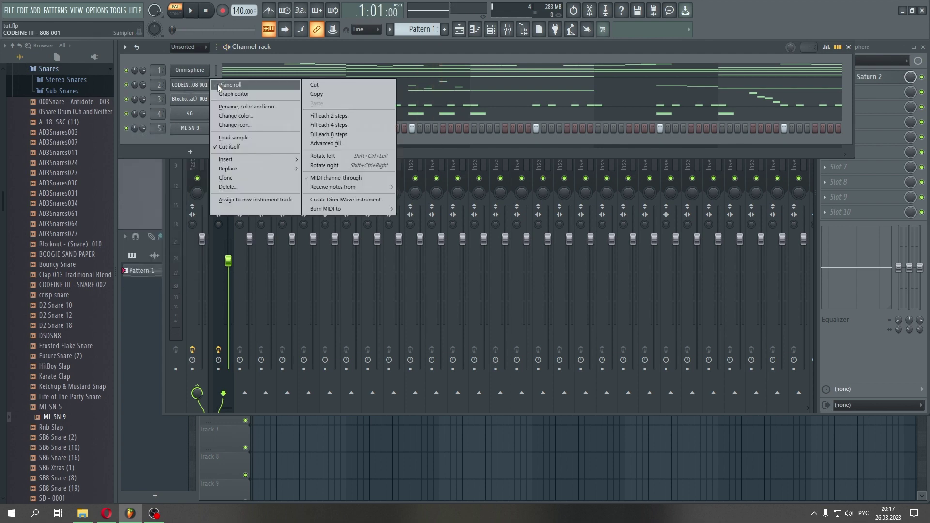
click(190, 85)
click(190, 85)
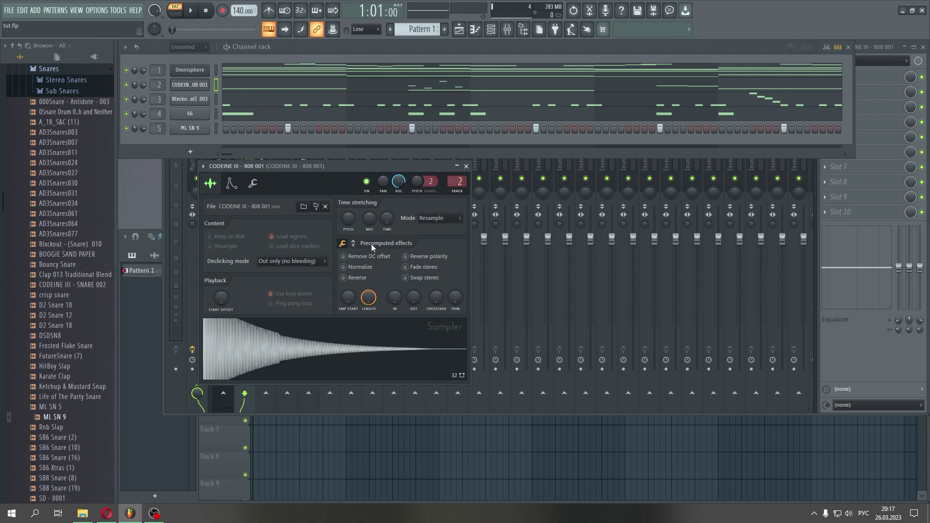
click(353, 243)
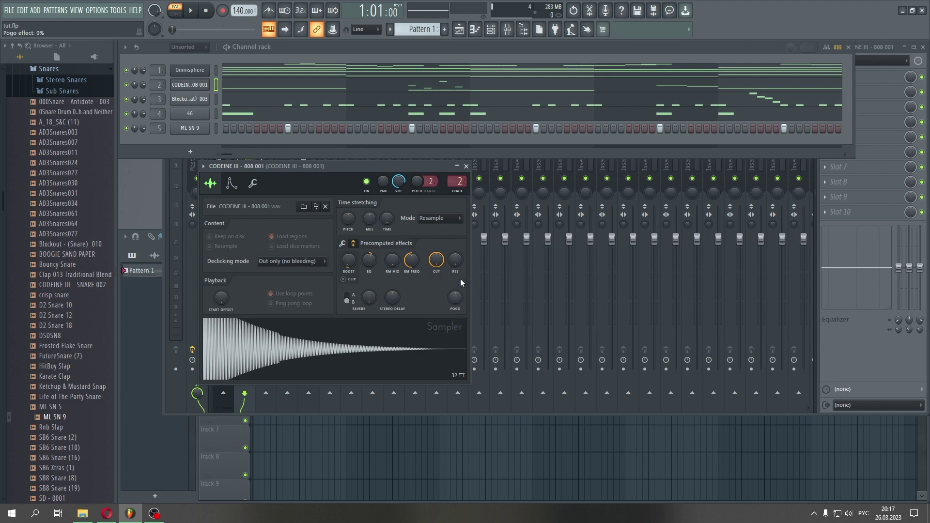
click(467, 166)
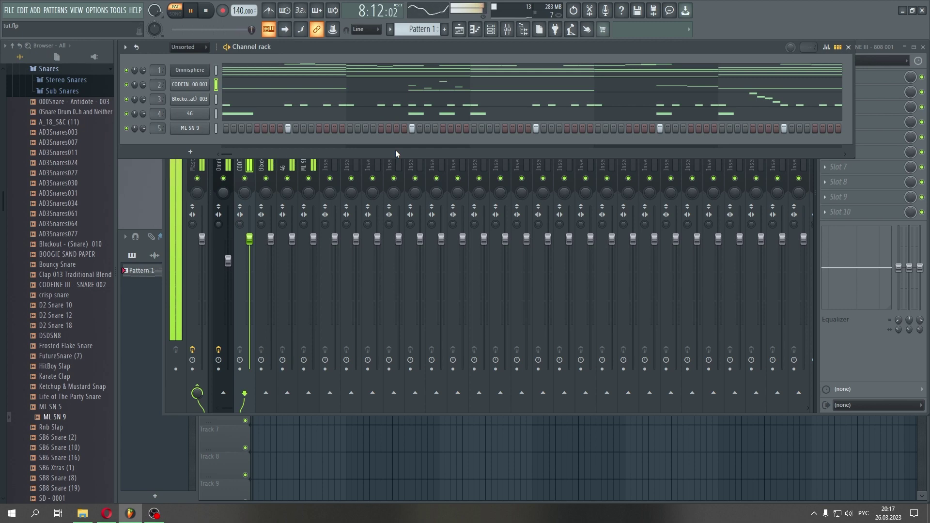
Play the full beat, mute the hat, 46 and ML SN 9 channels, and play the melody with the 808.
key(space)
key(space)
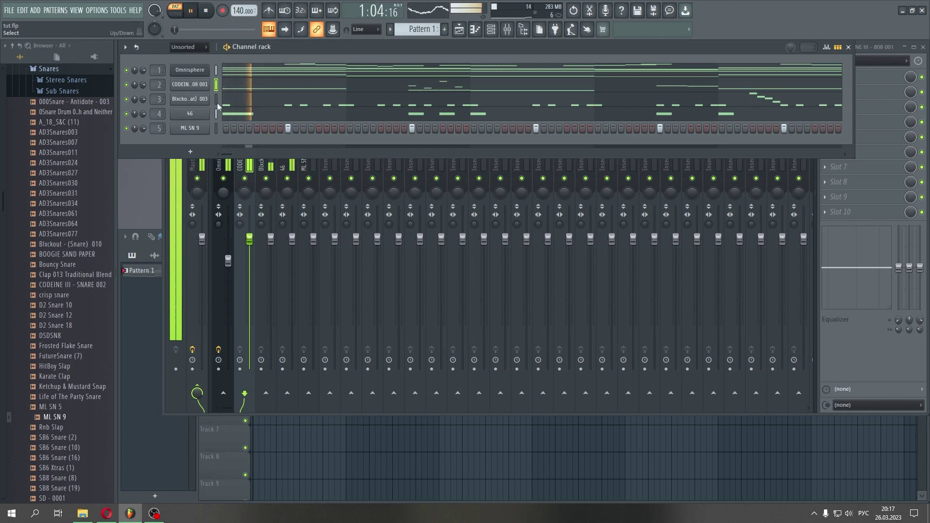
key(space)
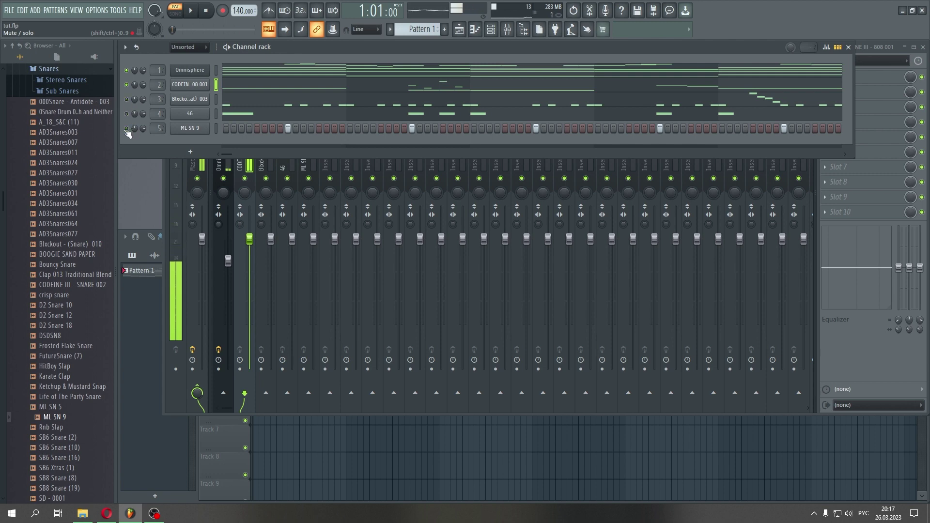
key(space)
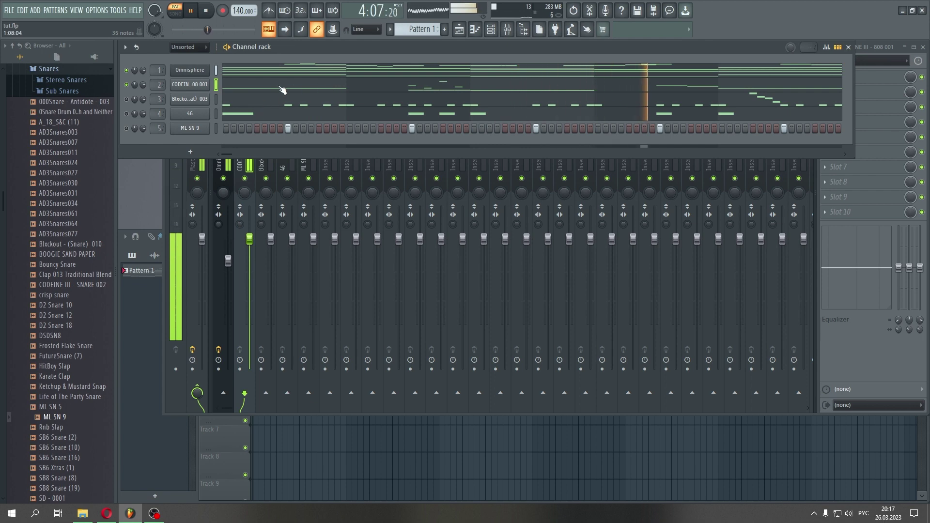
Turn the 808's precomputed Boost and EQ down during playback, raise Boost again with EQ at 14%, and close the sampler settings.
click(202, 87)
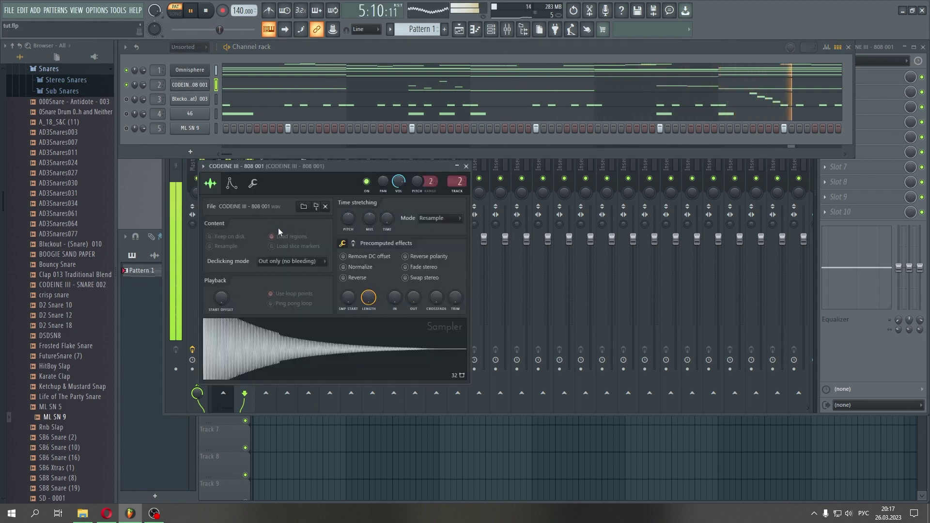
click(354, 244)
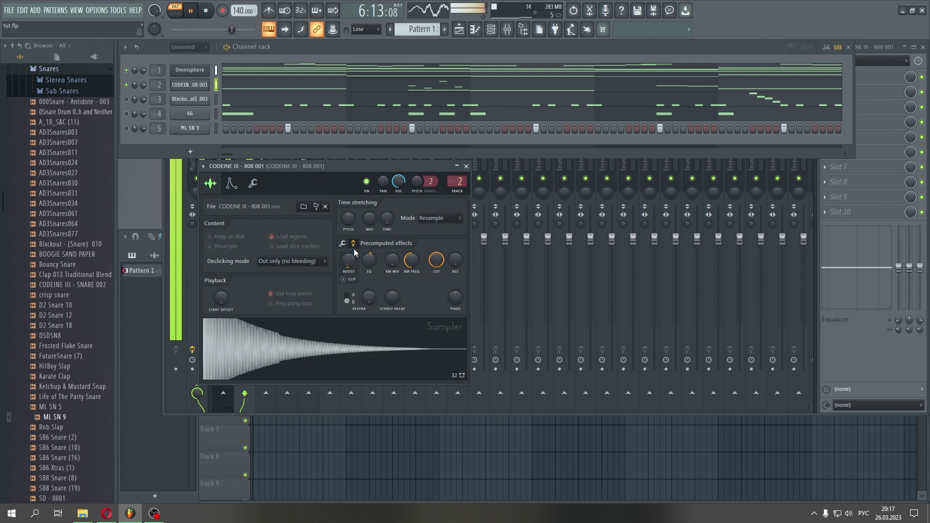
drag(349, 260, 349, 273)
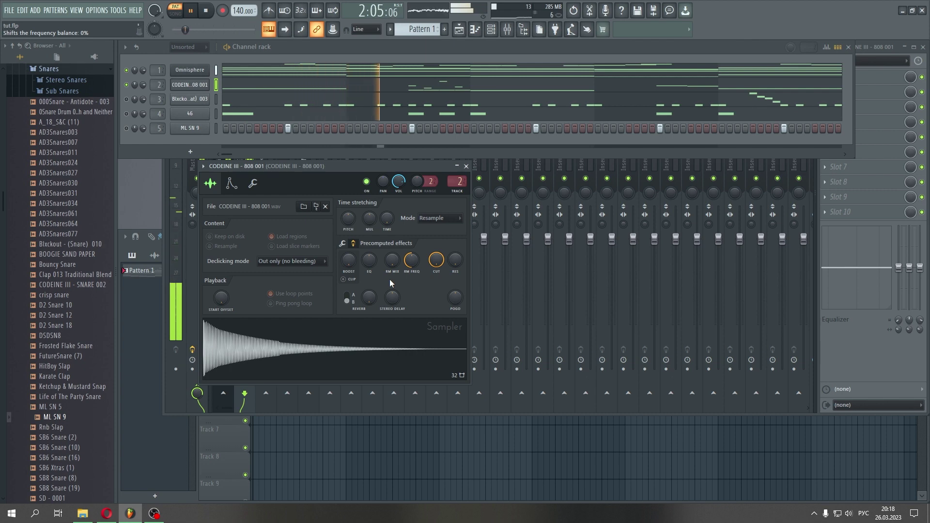
drag(350, 262, 368, 251)
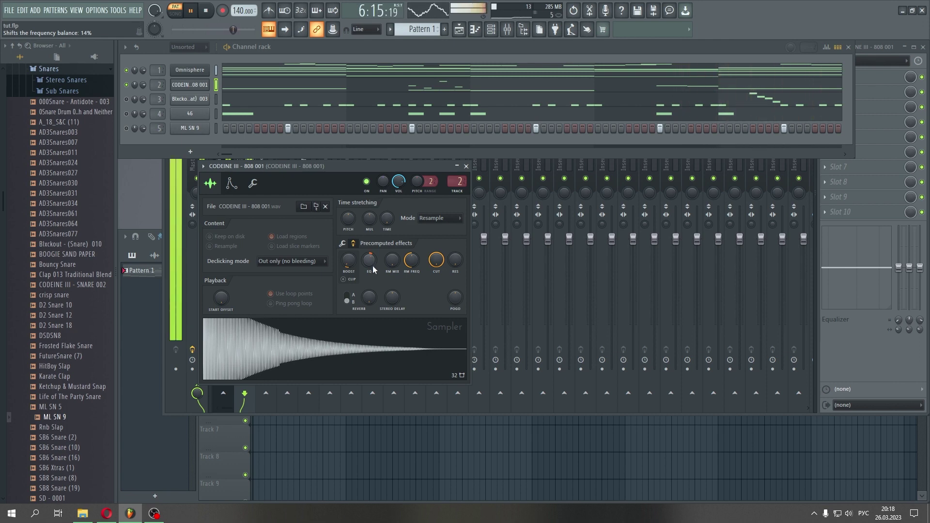
click(467, 167)
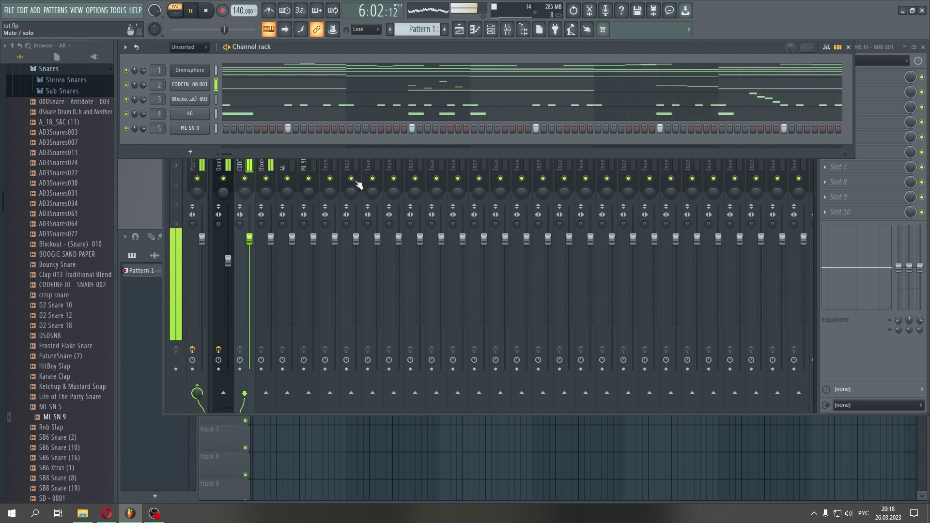
Play the full beat with all five channels unmuted and stop the playback.
click(210, 14)
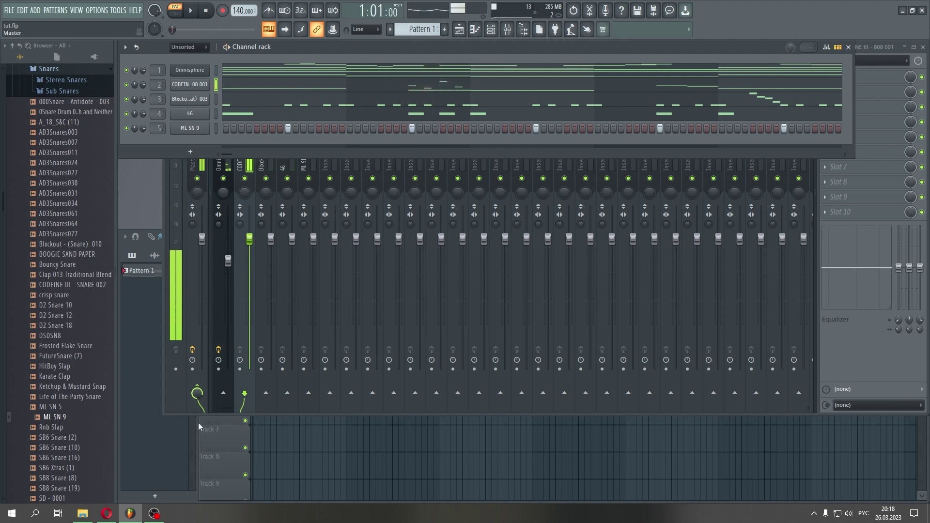
mouse_move(161, 516)
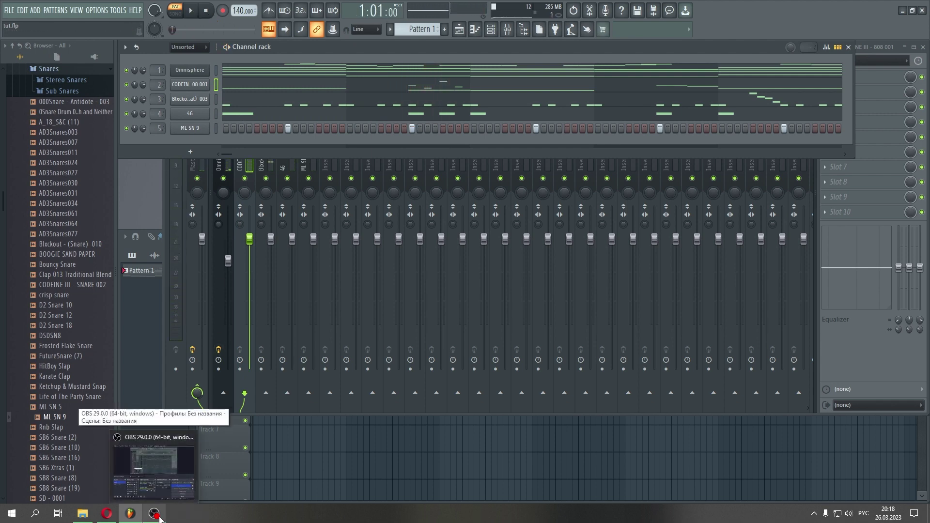